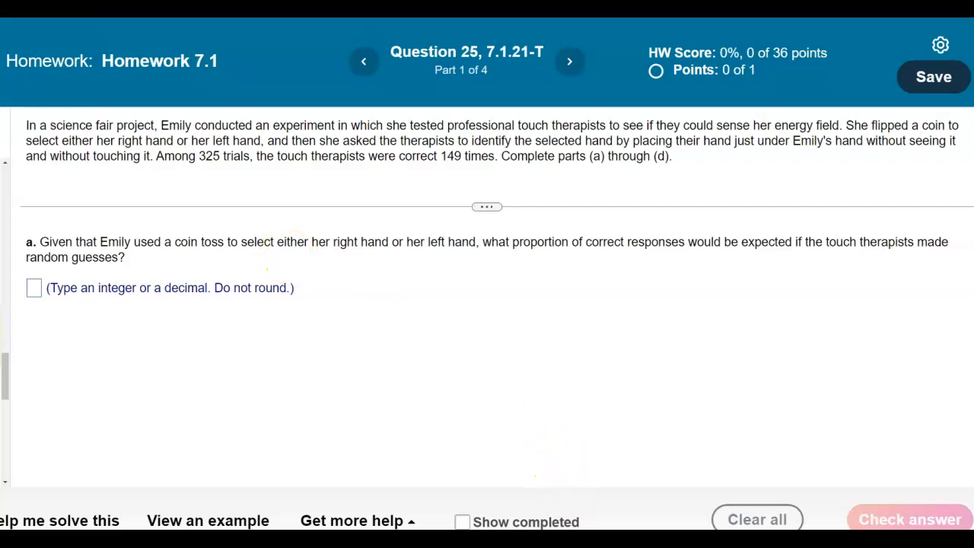
Step: Work out the expected proportion for random guessing as 1/2 = 0.5 in the notebook
left_click(576, 540)
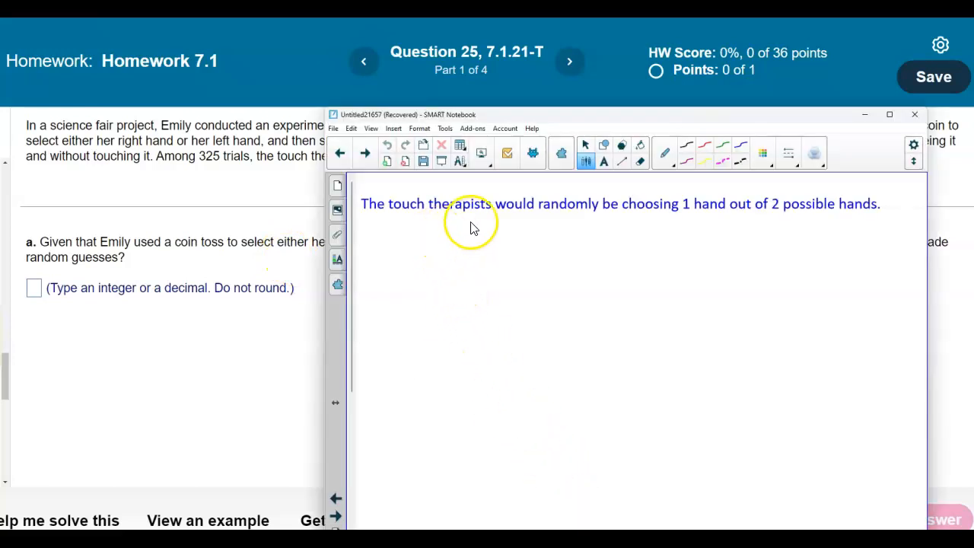
left_click(574, 200)
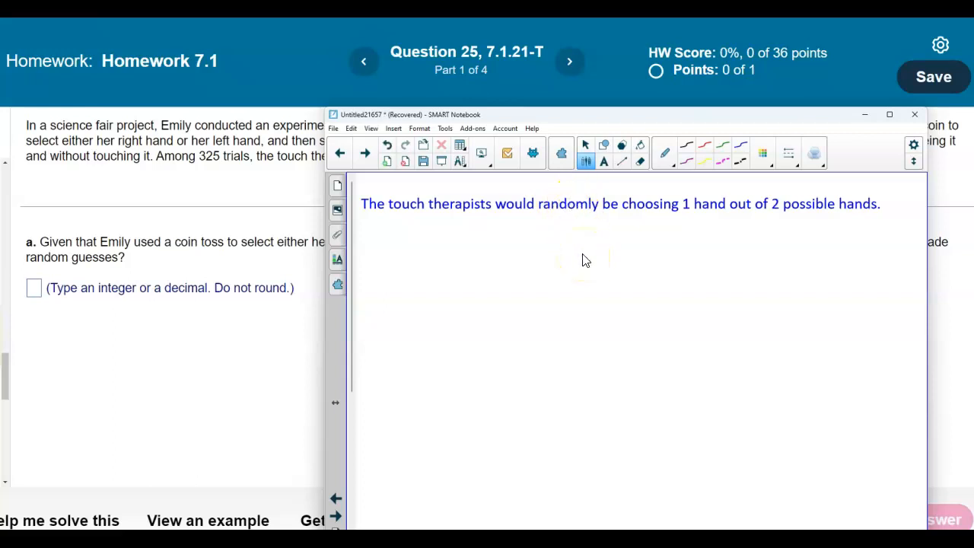
left_click_drag(447, 220, 446, 228)
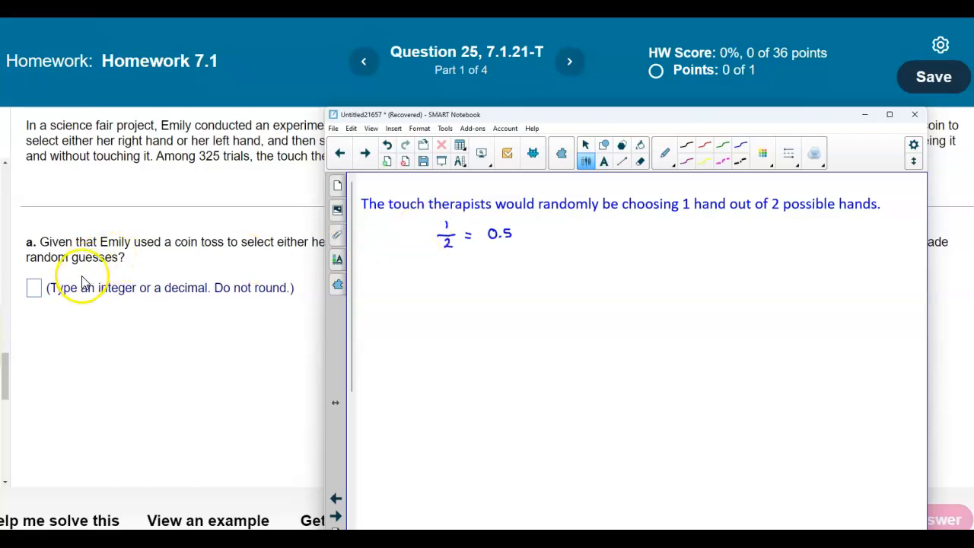
Step: Enter 0.5 as the answer to part a and submit it
left_click(34, 293)
type("0.5")
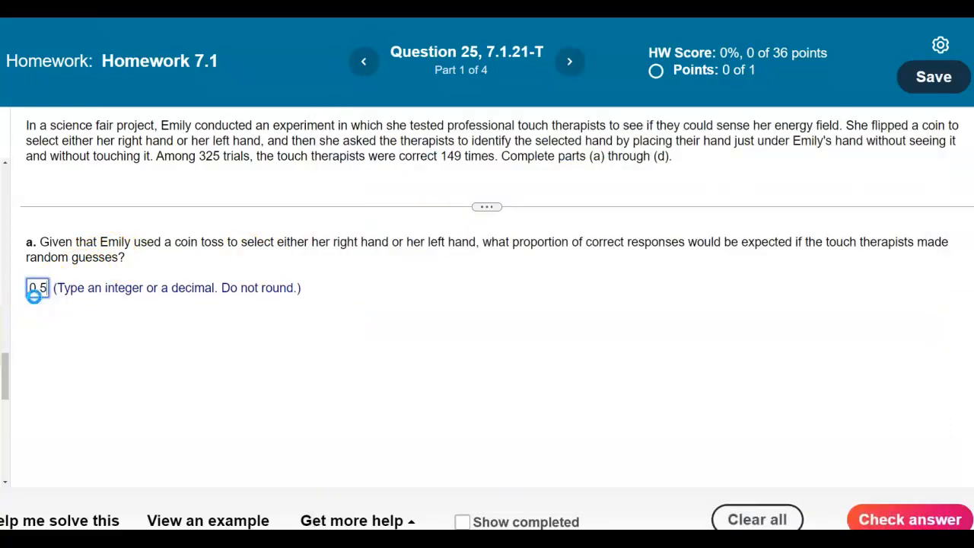
key("Return")
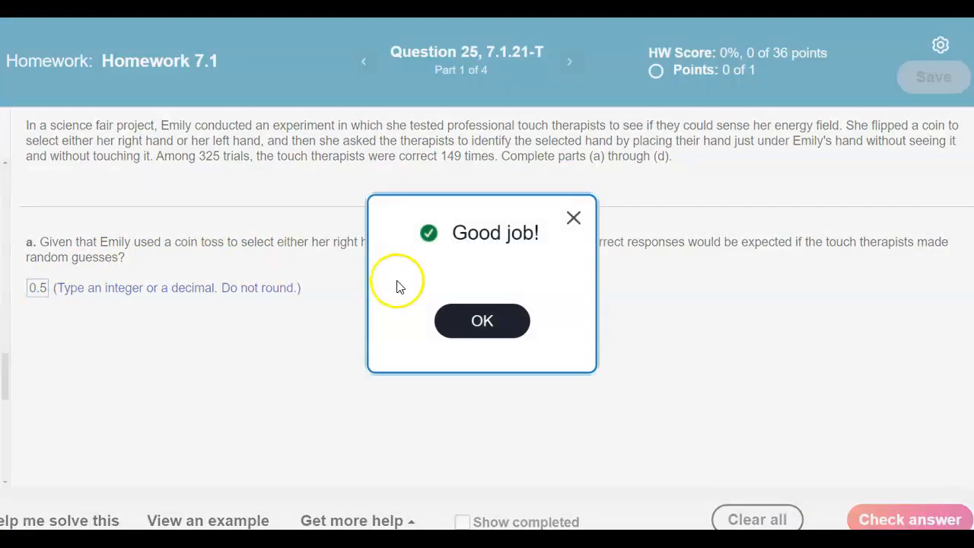
left_click(472, 321)
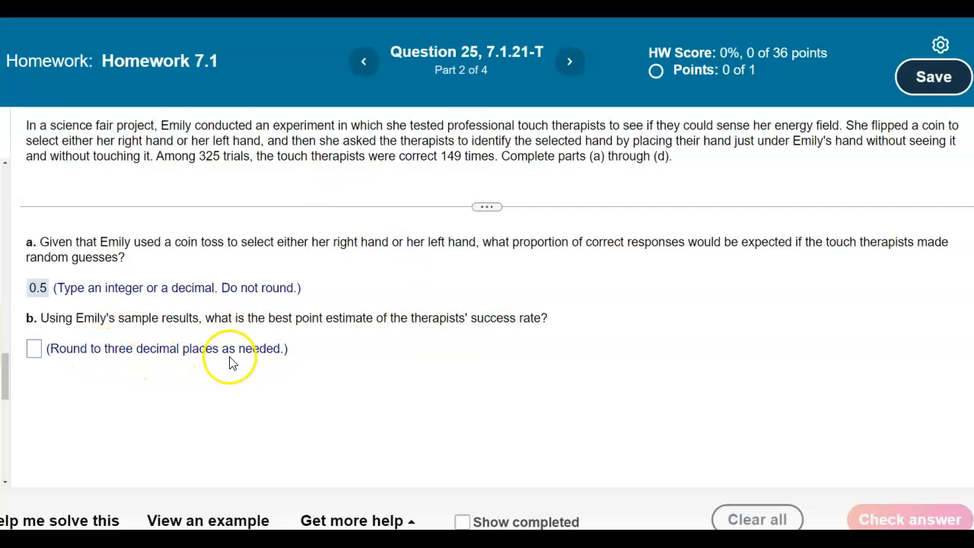
Step: Write the part b setup n = 325, x = 149 and p̂ = x/n = 149/325 in the notebook
left_click(572, 541)
left_click_drag(566, 119, 595, 163)
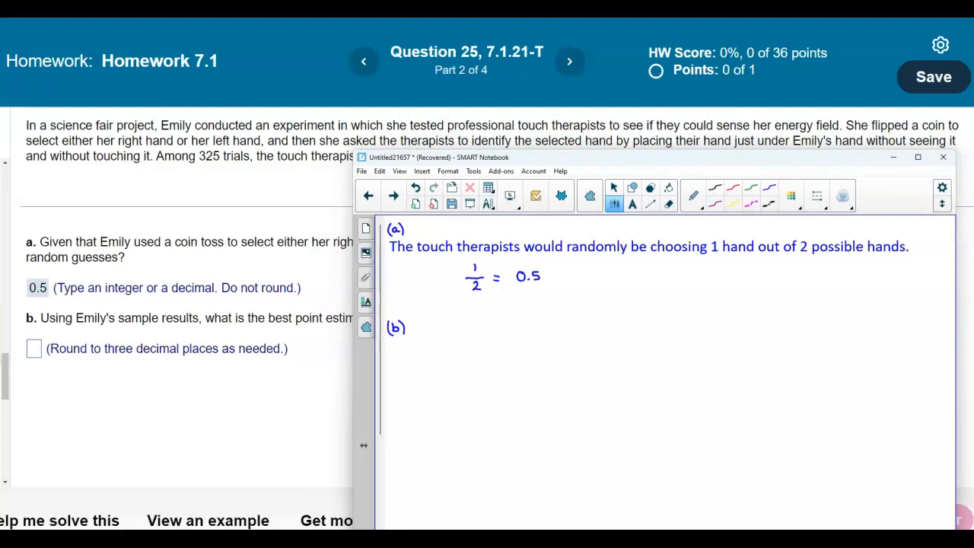
left_click_drag(505, 157, 459, 181)
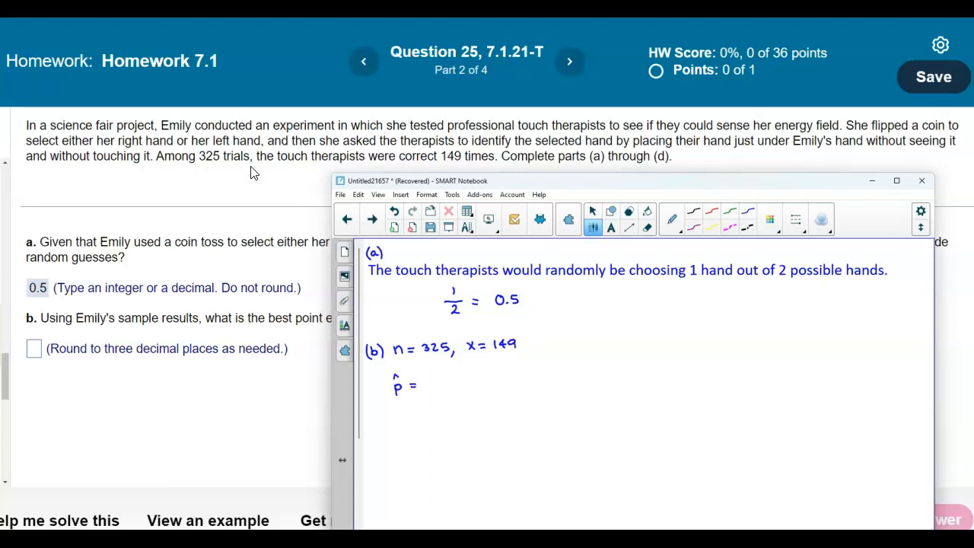
left_click_drag(436, 396, 443, 391)
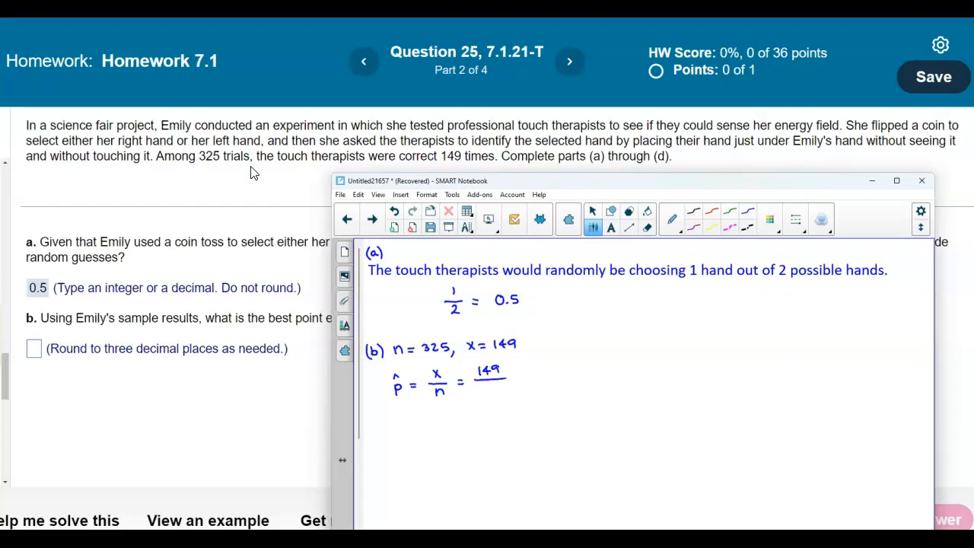
left_click_drag(485, 385, 498, 386)
Step: Compute 149/325 on the TI-84 calculator emulator and write the result 0.458 as p̂ in the notebook
left_click(481, 539)
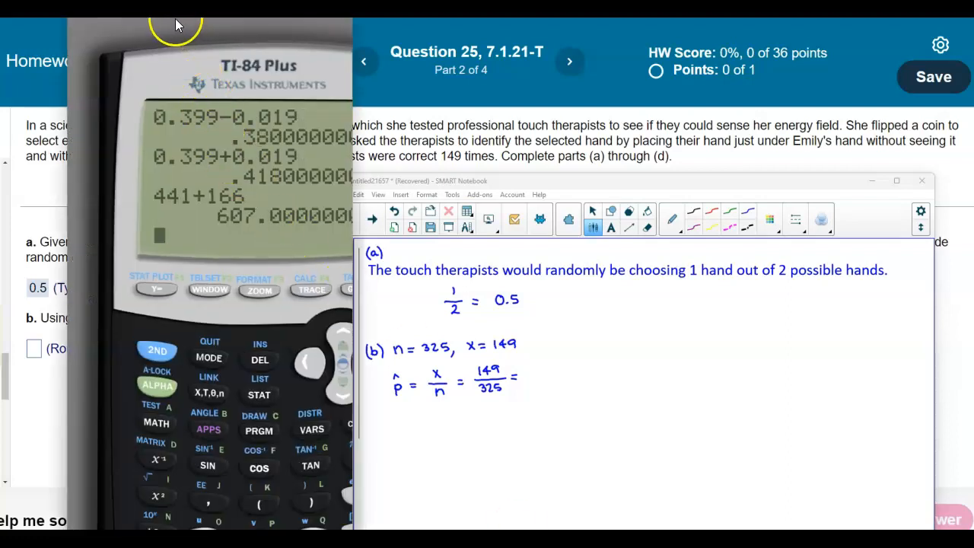
left_click_drag(143, 38, 128, 89)
left_click_drag(60, 42, 130, 38)
left_click(280, 337)
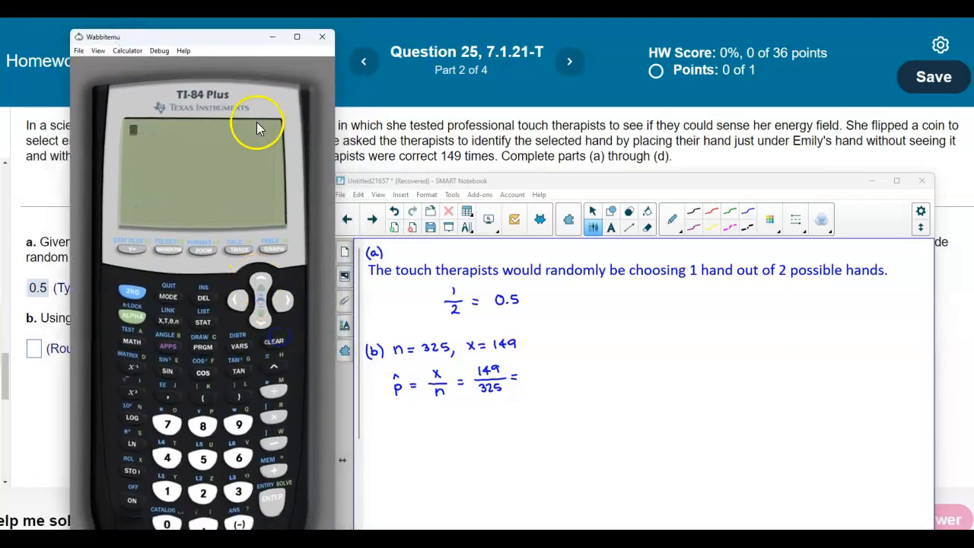
left_click_drag(232, 50, 233, 37)
left_click(170, 475)
left_click(168, 444)
left_click(239, 410)
key("slash")
left_click(239, 478)
left_click(204, 480)
left_click(204, 445)
left_click(266, 484)
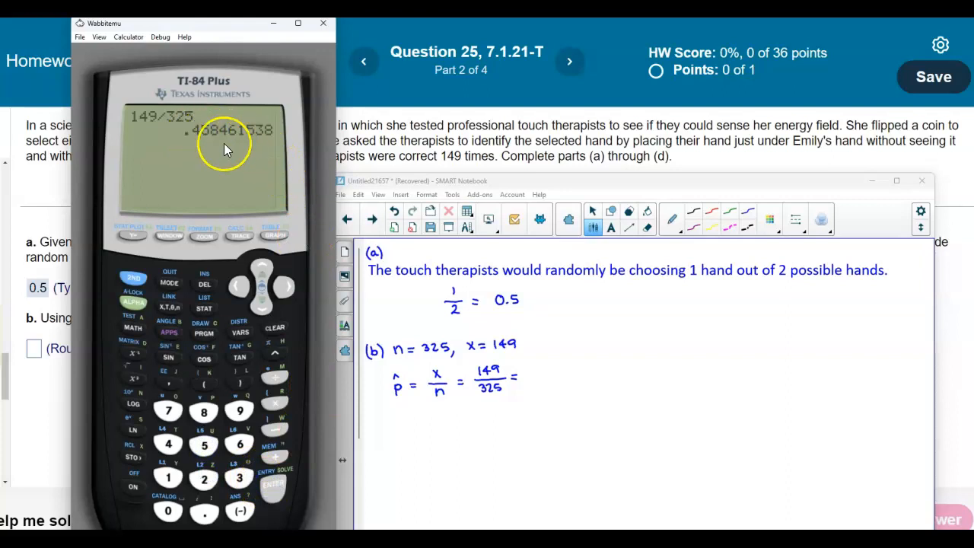
left_click_drag(534, 370, 565, 371)
left_click(540, 378)
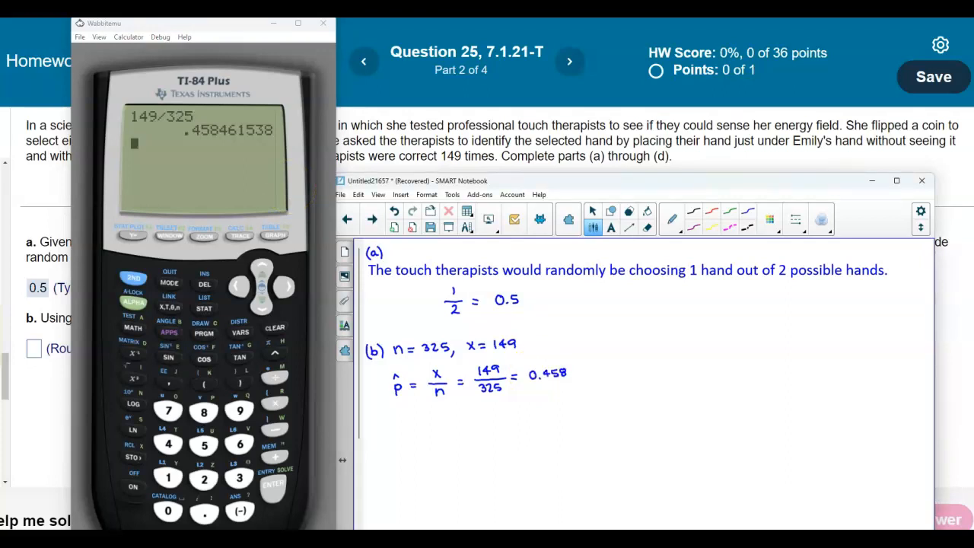
Step: Enter 0.458 as the point estimate for part b and submit it
left_click(34, 350)
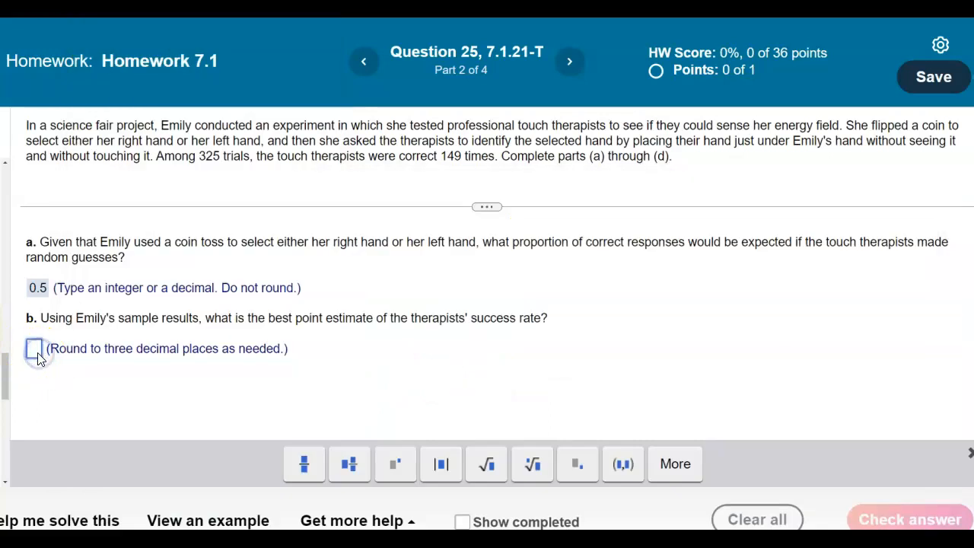
type("0.458")
key("Return")
left_click(472, 332)
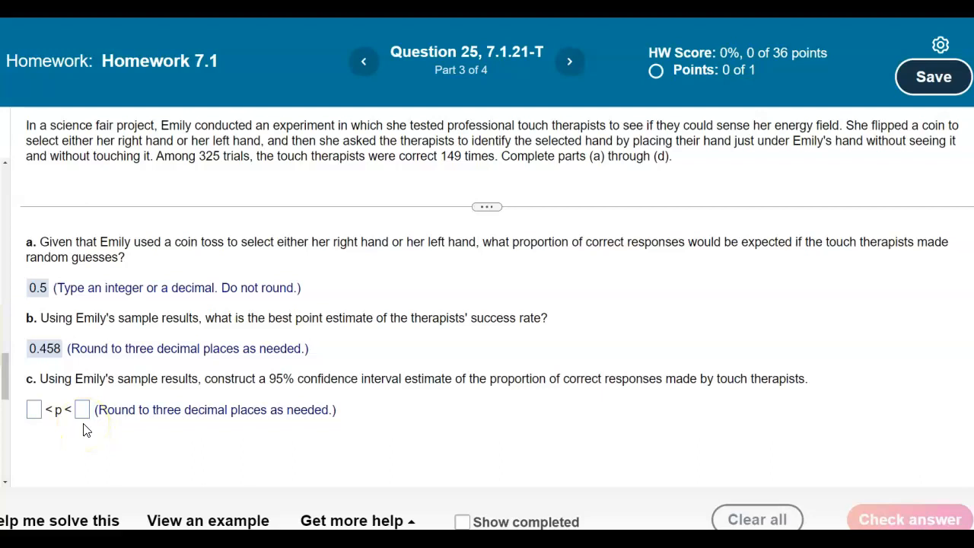
Step: Open StatCrunch from the help options and start a one-sample proportion with summary analysis
left_click(390, 520)
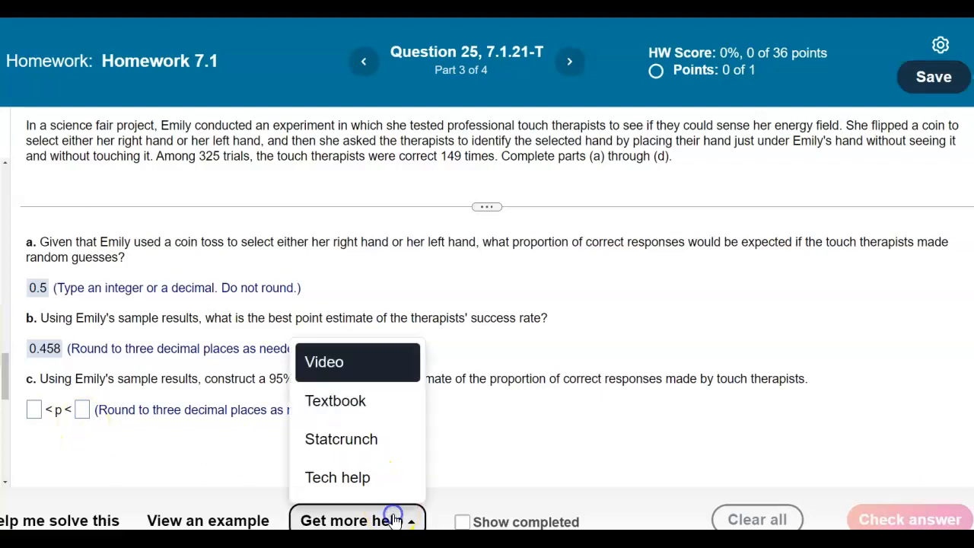
left_click(402, 454)
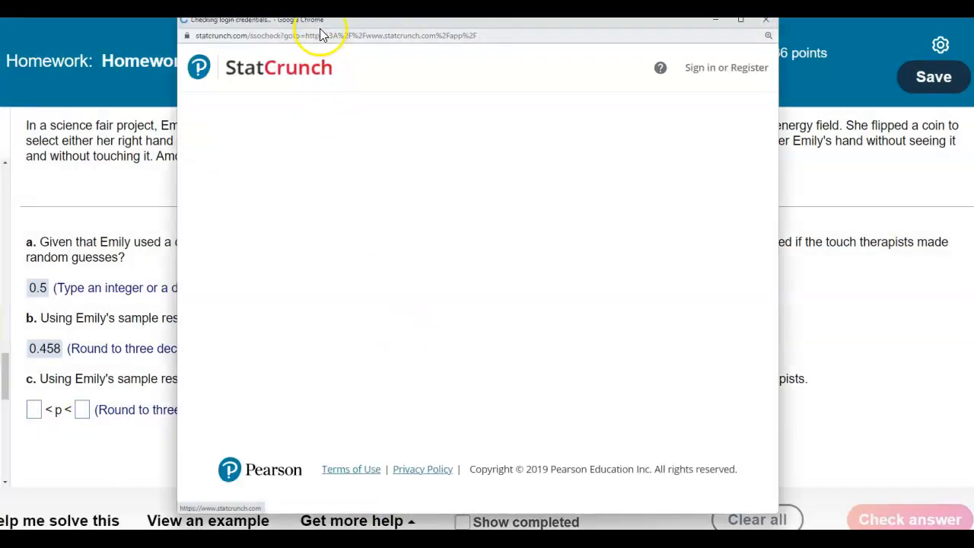
left_click_drag(322, 31, 463, 61)
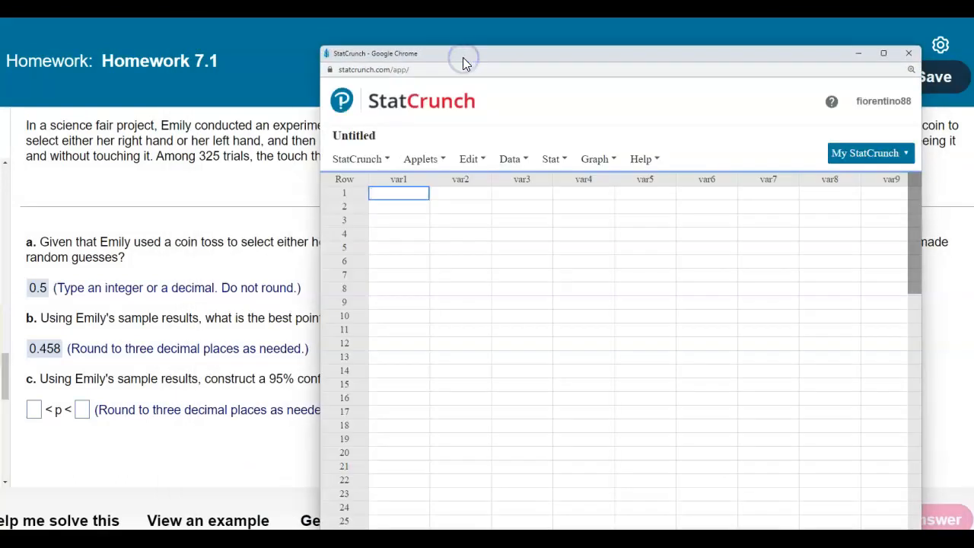
left_click(565, 161)
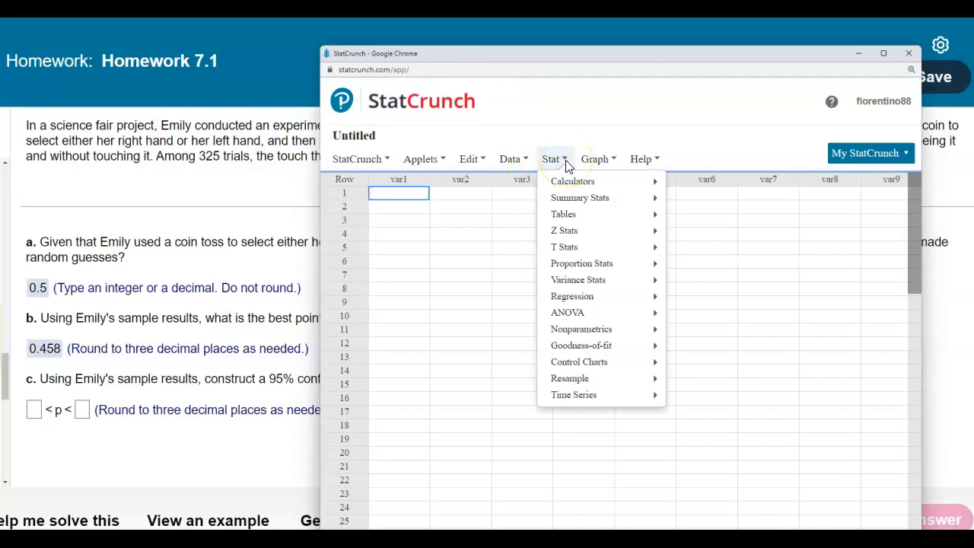
mouse_move(600, 264)
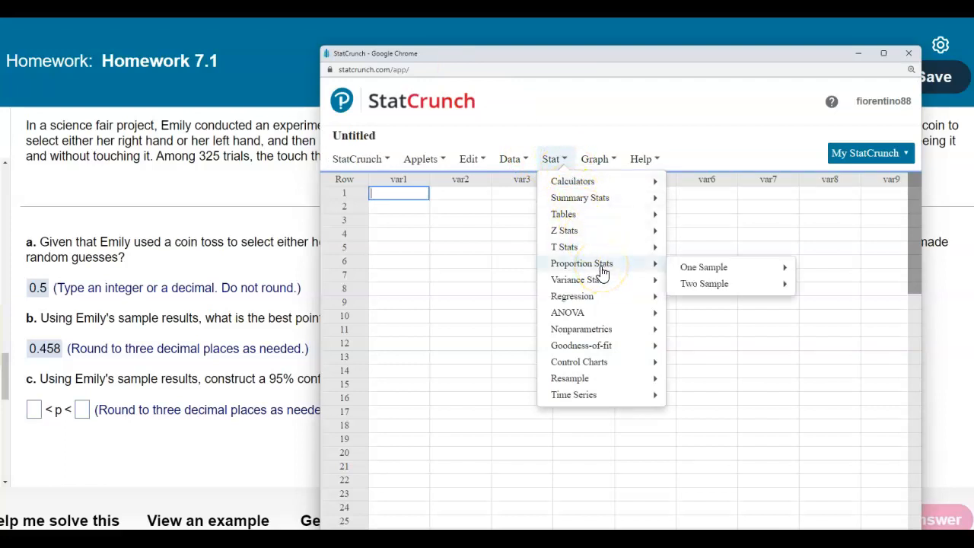
left_click(696, 274)
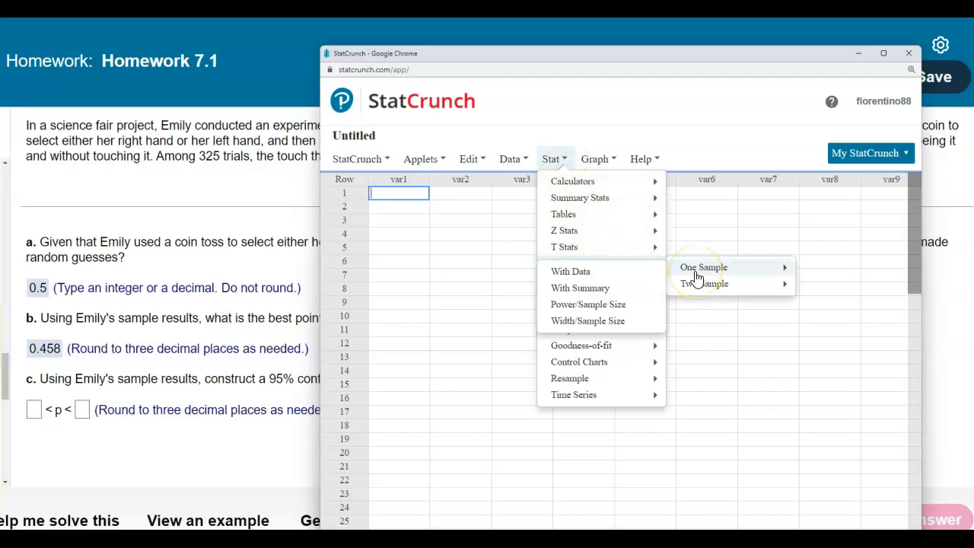
left_click(601, 288)
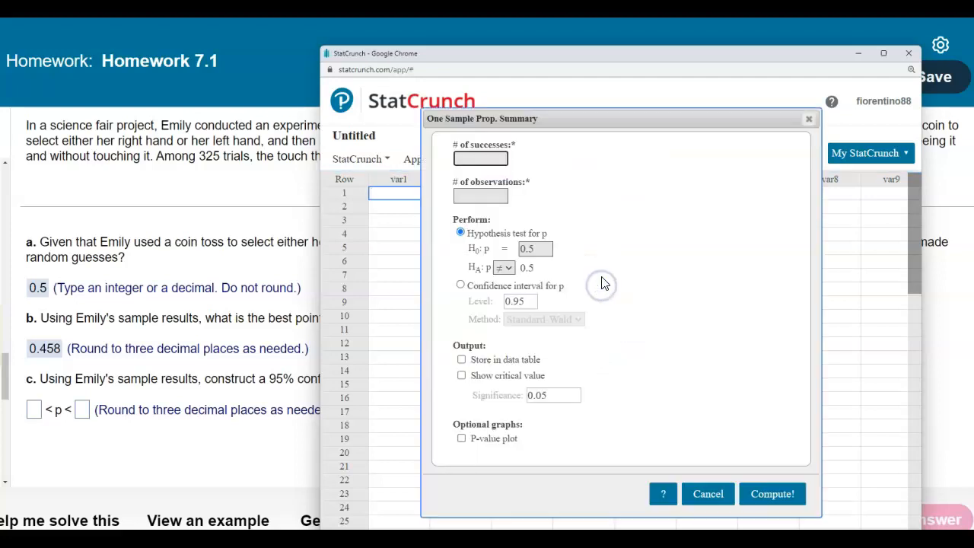
left_click_drag(539, 55, 462, 181)
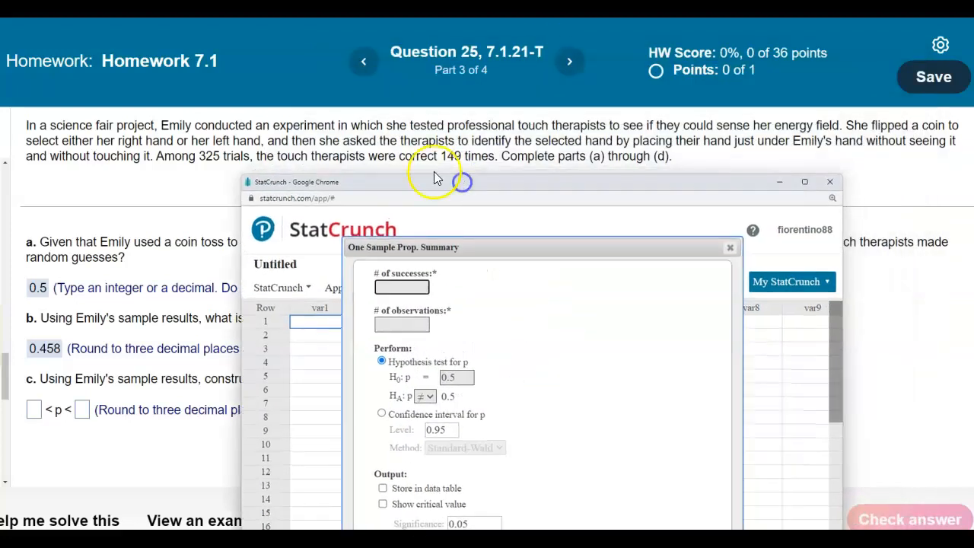
Step: Enter 149 as the number of successes and 325 as the number of observations
left_click(406, 284)
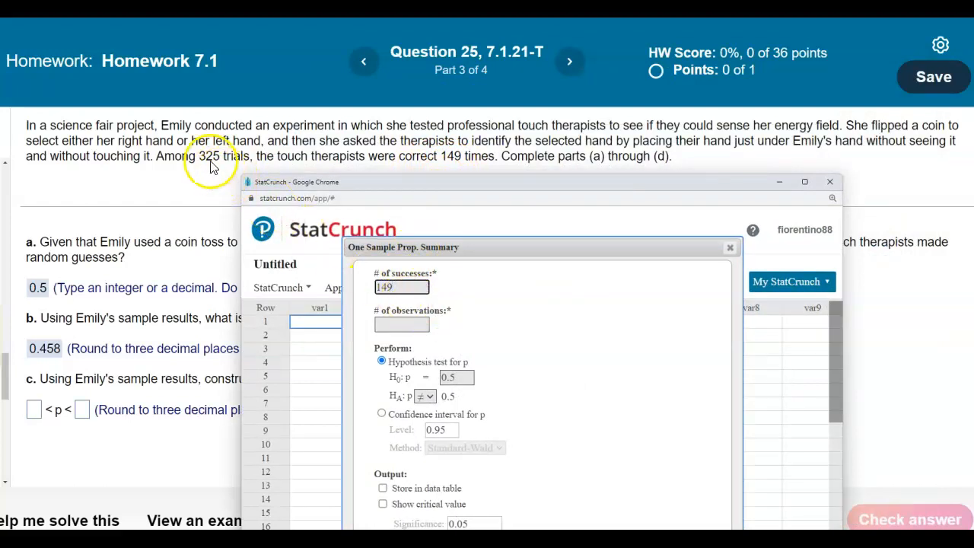
left_click(384, 325)
type("325")
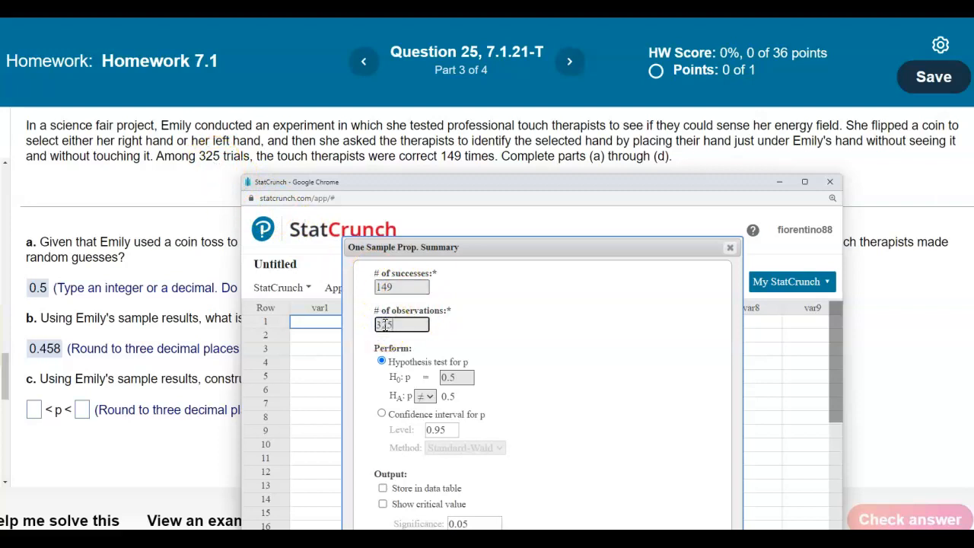
left_click_drag(416, 185, 601, 51)
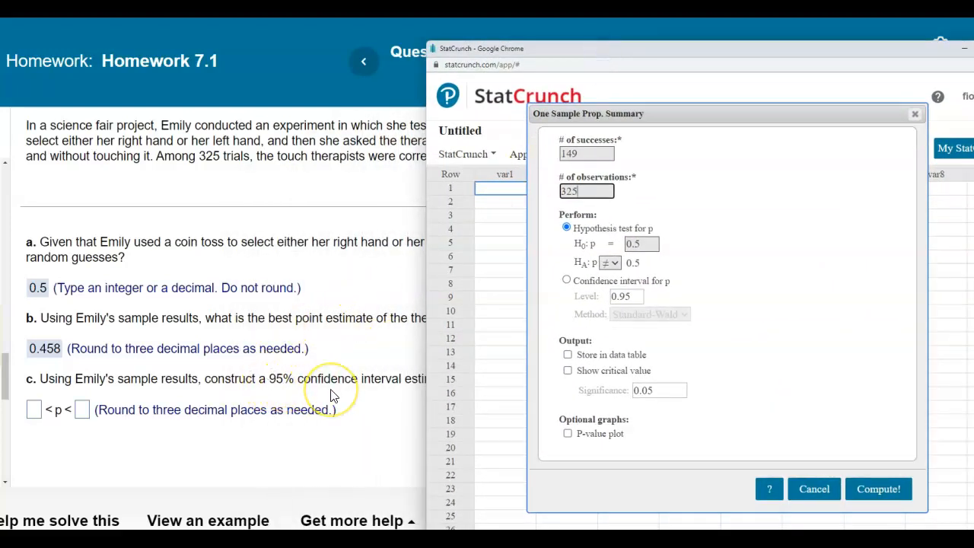
Step: Choose a confidence interval for p at level 0.95 and compute it
left_click(567, 281)
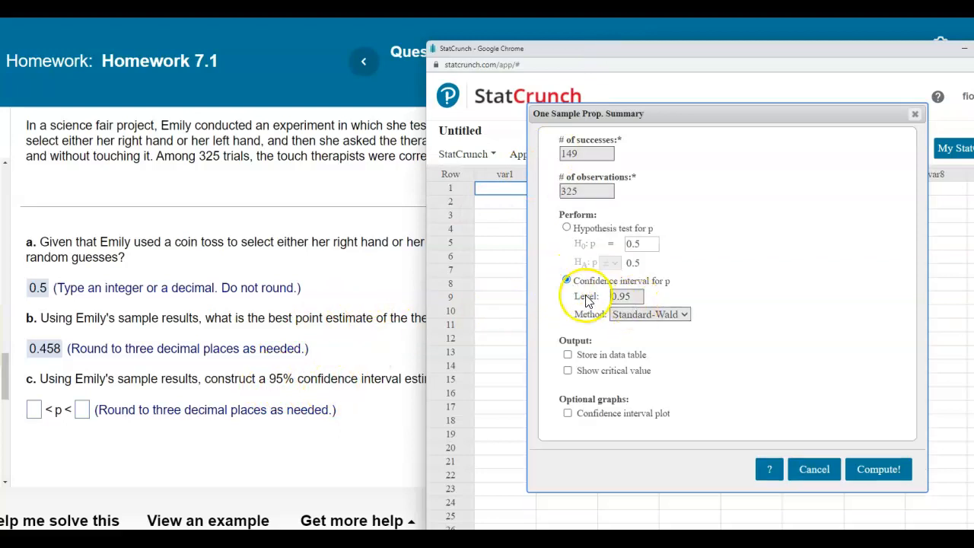
left_click_drag(642, 295, 612, 296)
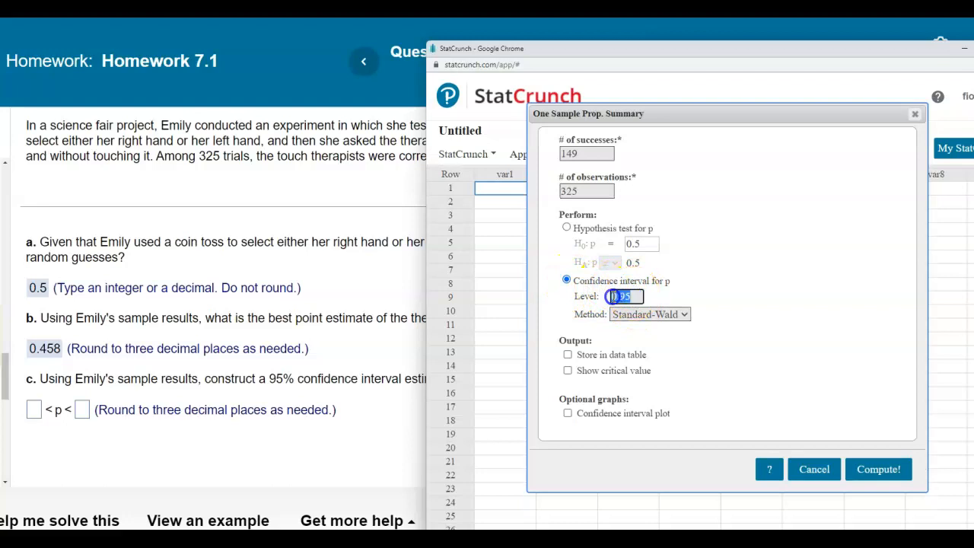
type("0.95")
left_click(736, 293)
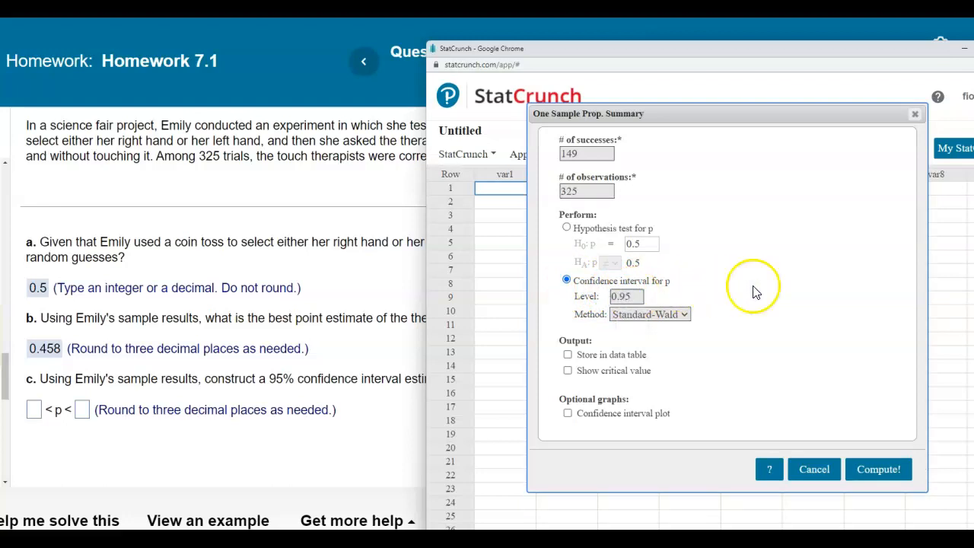
left_click(891, 469)
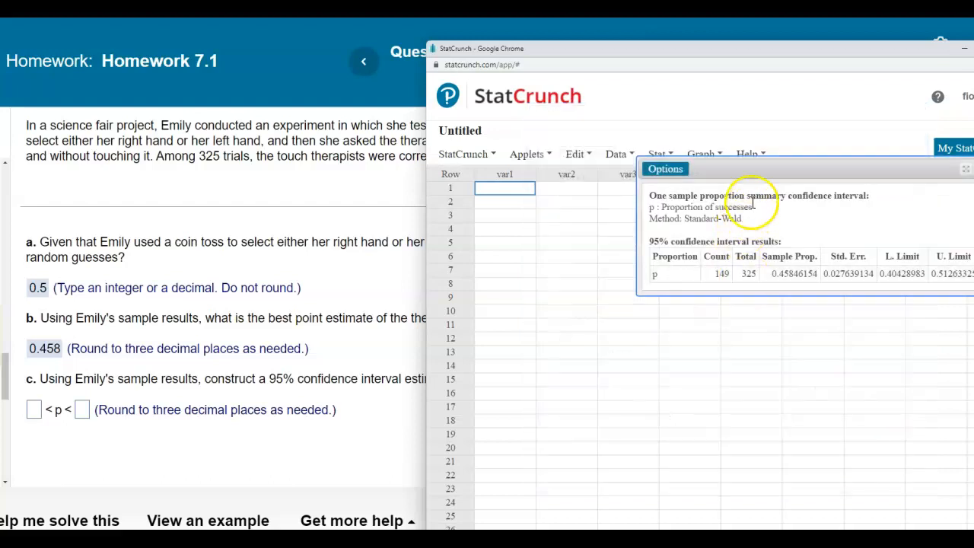
Step: Copy the confidence interval results table into the notebook
left_click_drag(737, 161, 661, 176)
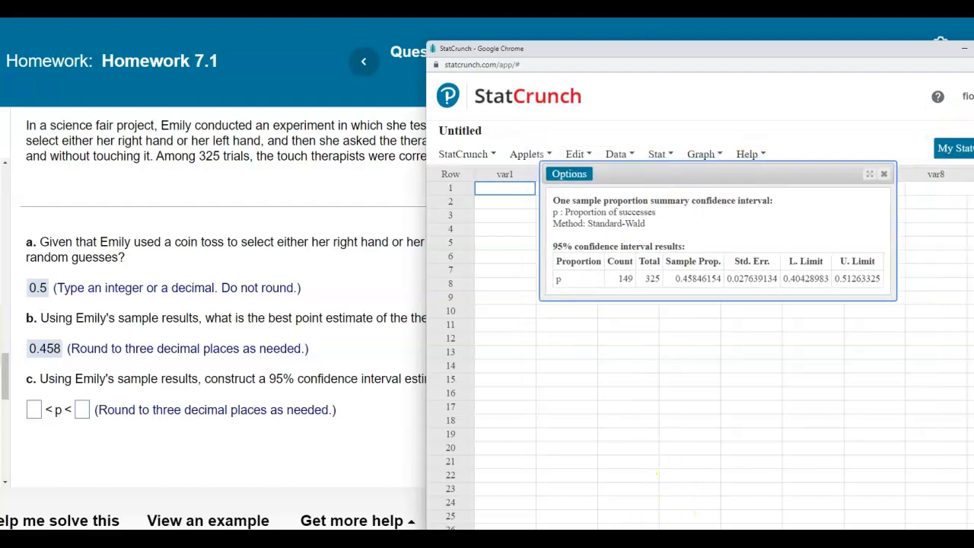
left_click(675, 539)
left_click(442, 283)
left_click_drag(549, 191, 887, 287)
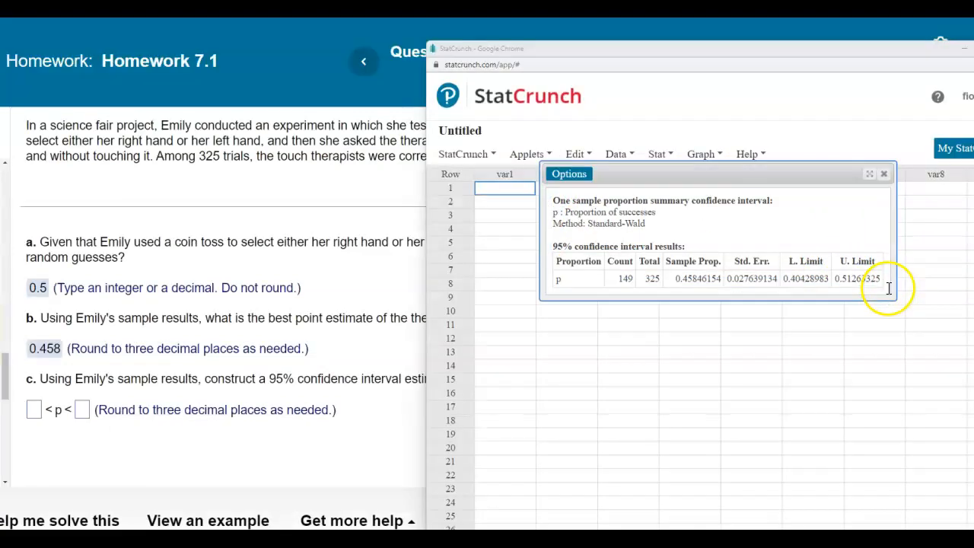
left_click(532, 294)
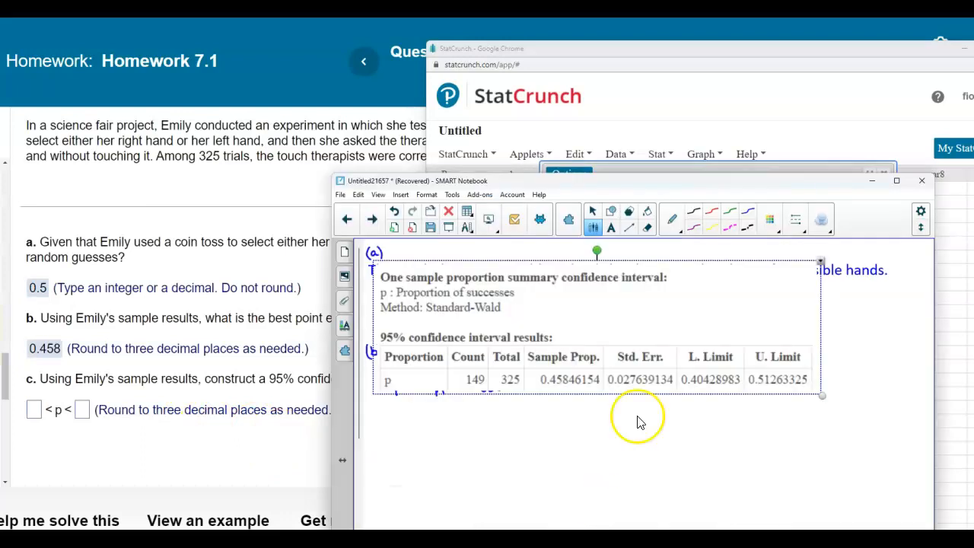
Step: Mark the limits in the pasted table and write the interval 0.404 < p < 0.513 in the notebook
left_click_drag(680, 173, 566, 60)
left_click_drag(552, 161, 601, 320)
left_click(788, 372)
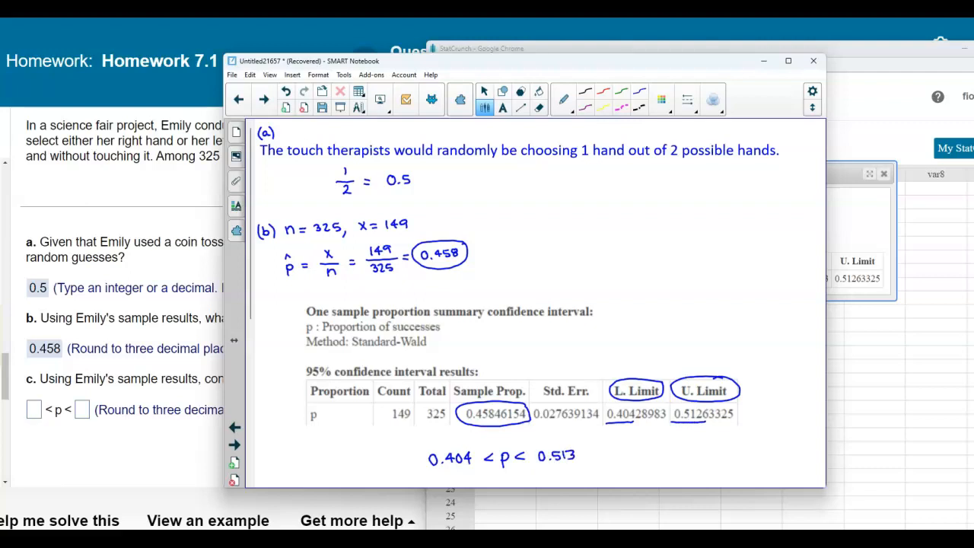
Step: Enter 0.404 as the lower bound of the part c confidence interval
left_click(35, 412)
type("0.404")
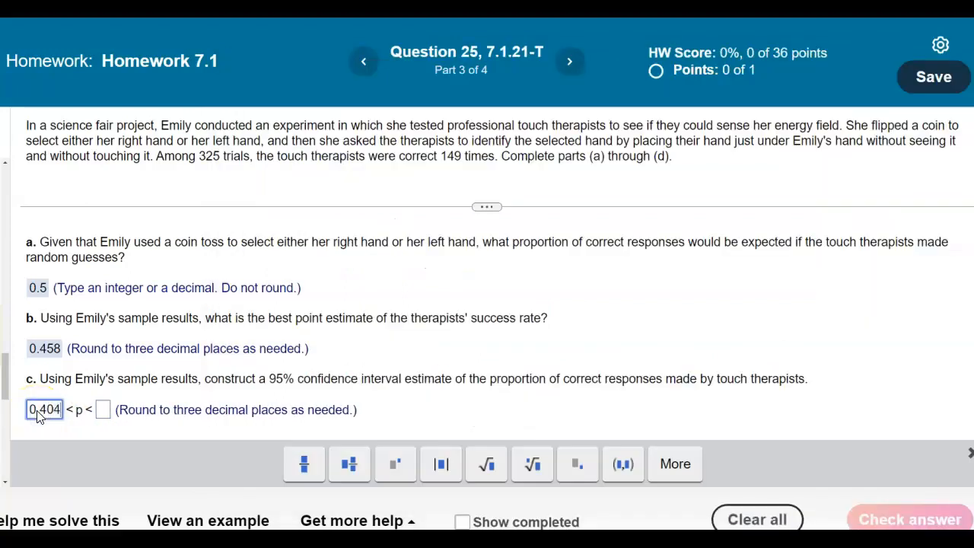
Step: Enter 0.513 as the upper bound of the part c confidence interval and submit the part
left_click(97, 427)
left_click(105, 412)
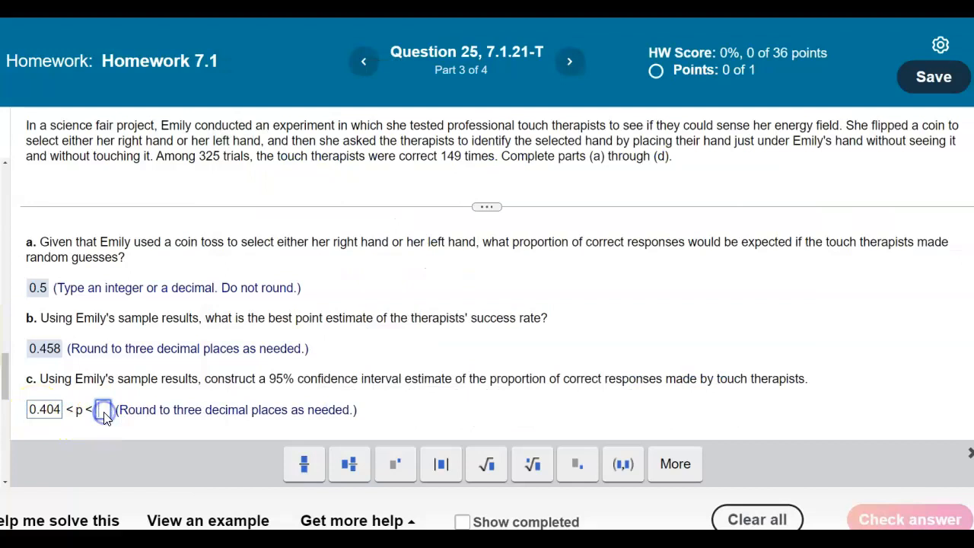
type("0.513")
left_click(103, 410)
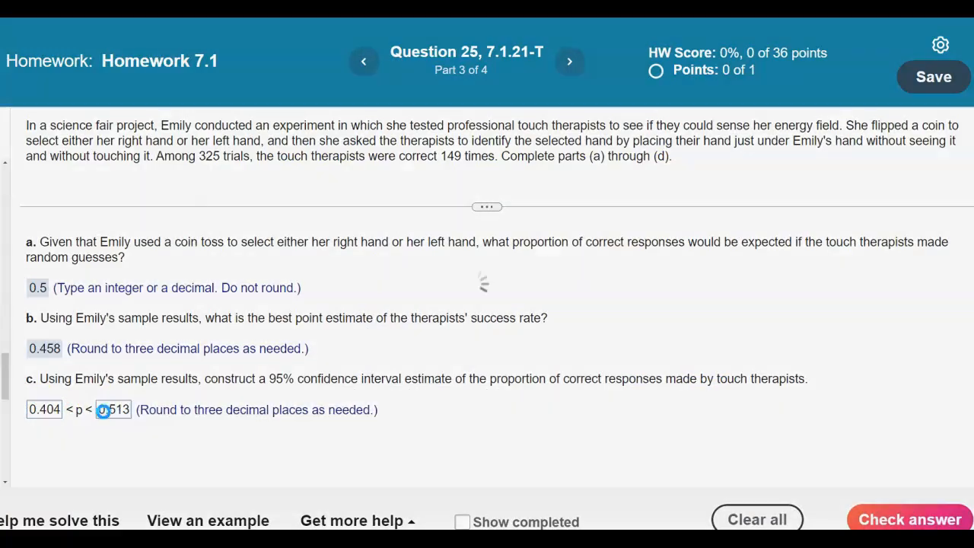
left_click(472, 322)
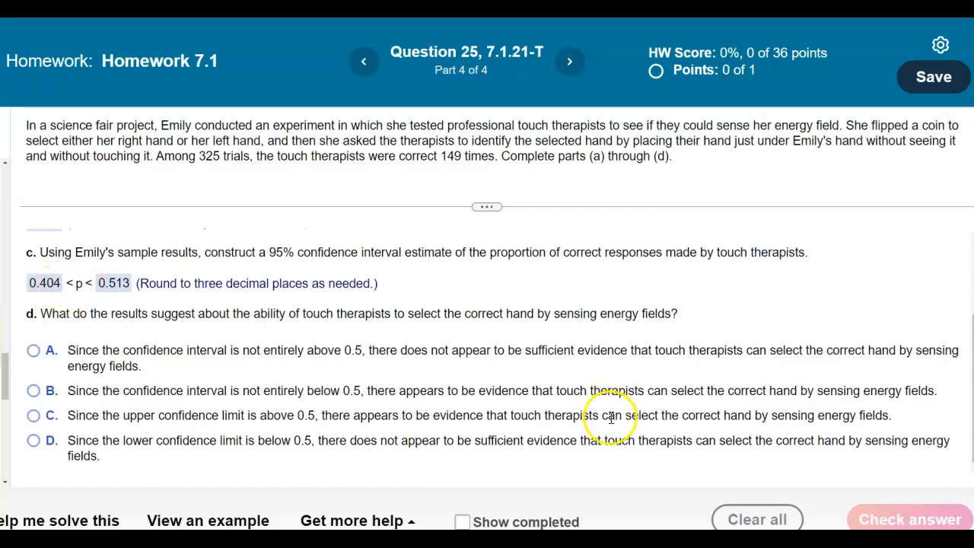
Step: Switch to the notebook and review the interval and the written conclusion comparing it with 0.5
left_click(604, 540)
scroll(552, 409, "down", 1)
scroll(550, 408, "down", 3)
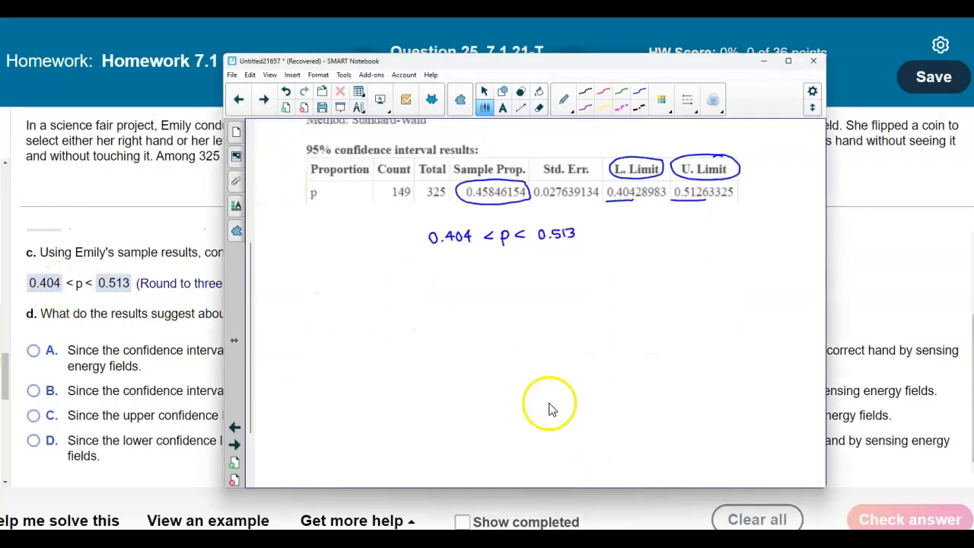
left_click_drag(548, 406, 549, 237)
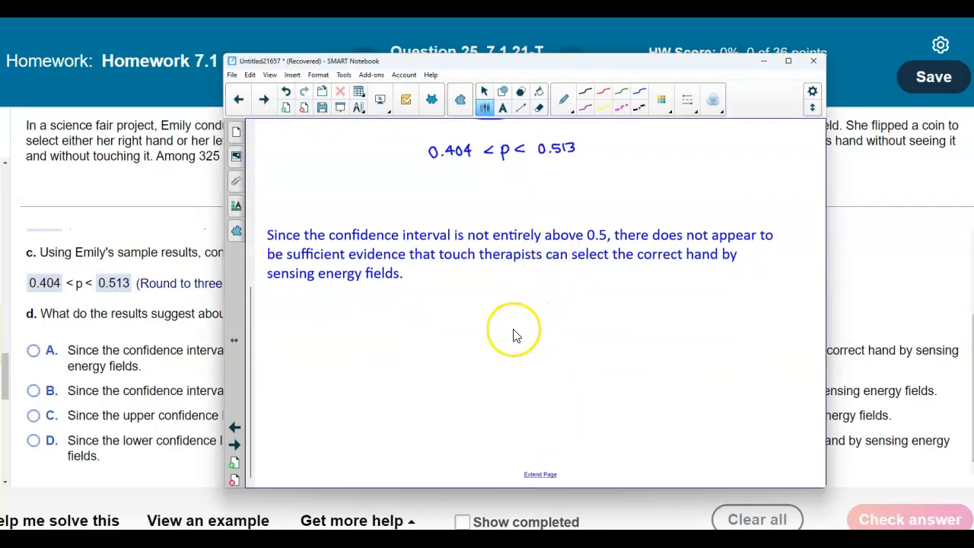
scroll(476, 352, "up", 1)
left_click_drag(474, 292, 472, 282)
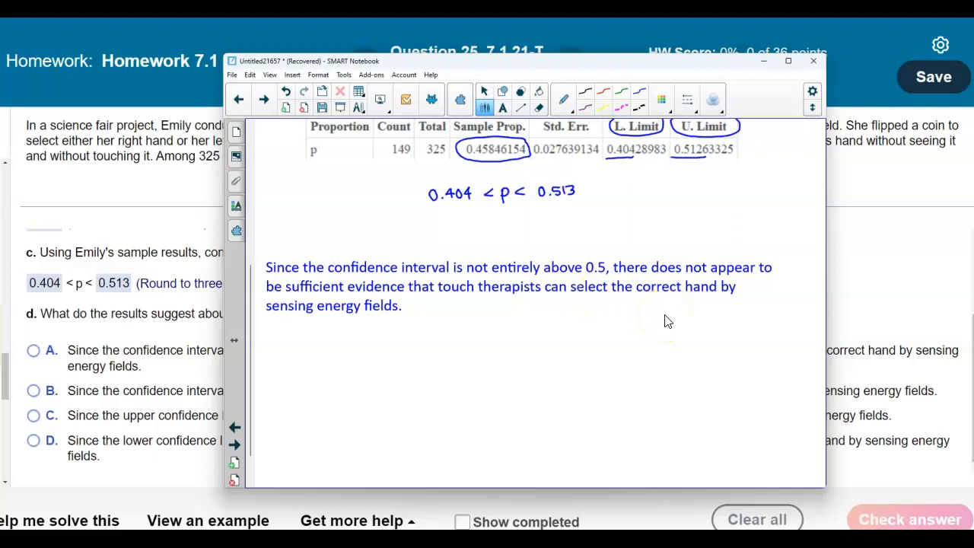
left_click(912, 285)
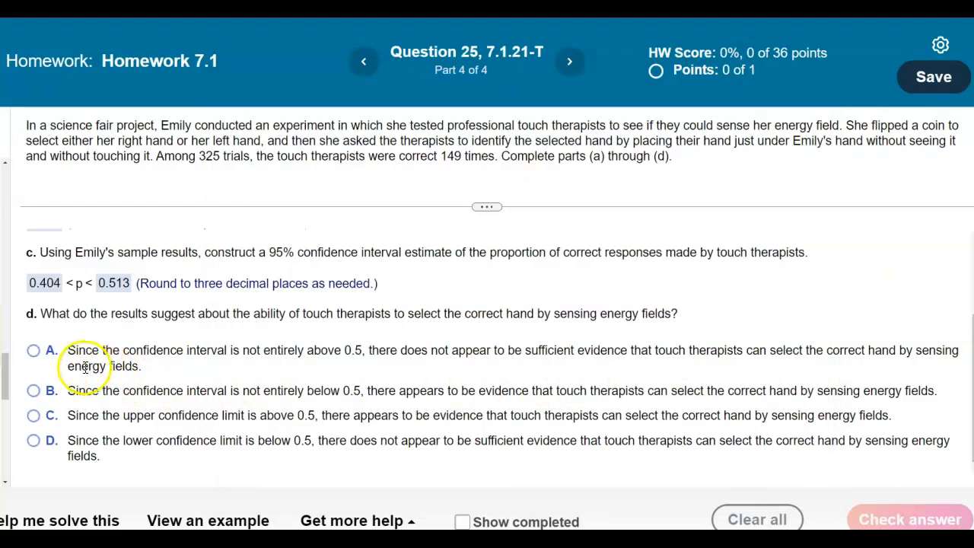
Step: Choose option A for part d, that the interval is not entirely above 0.5, and check the answer
left_click(33, 350)
left_click(959, 508)
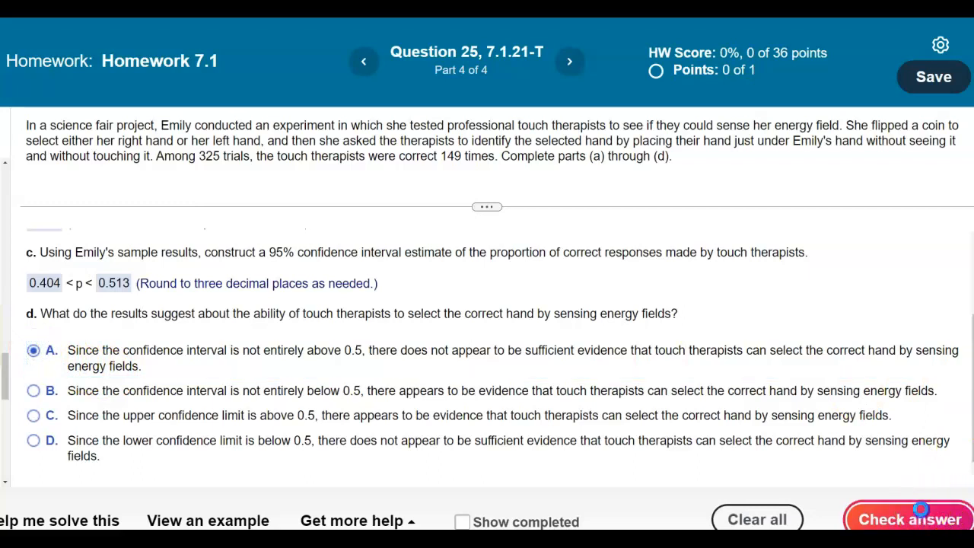